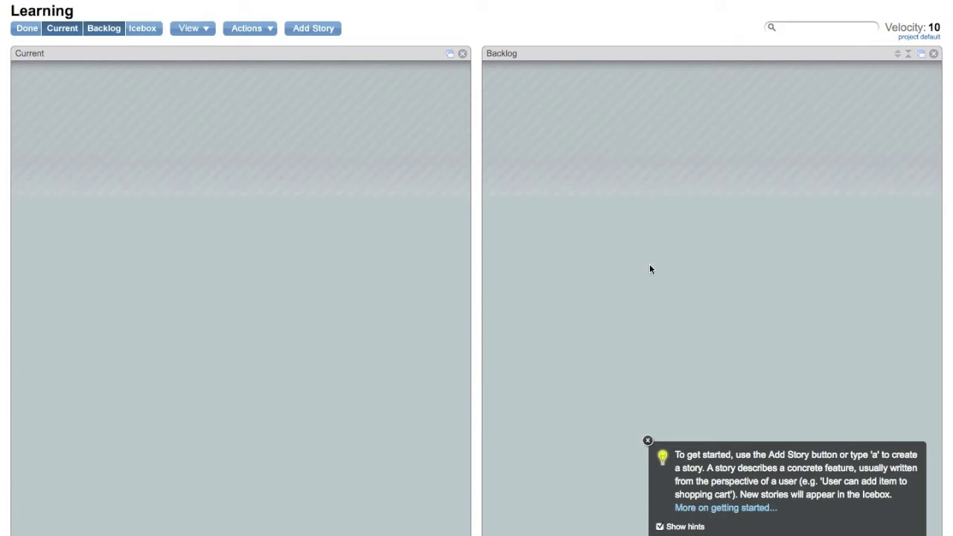
Start a new story titled 'Add login system'
left_click(317, 27)
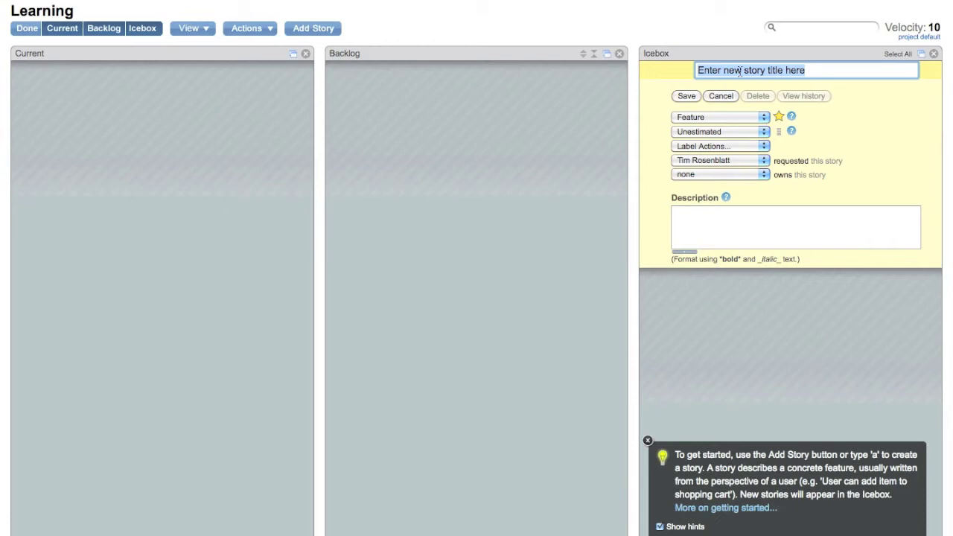
type("Add login y")
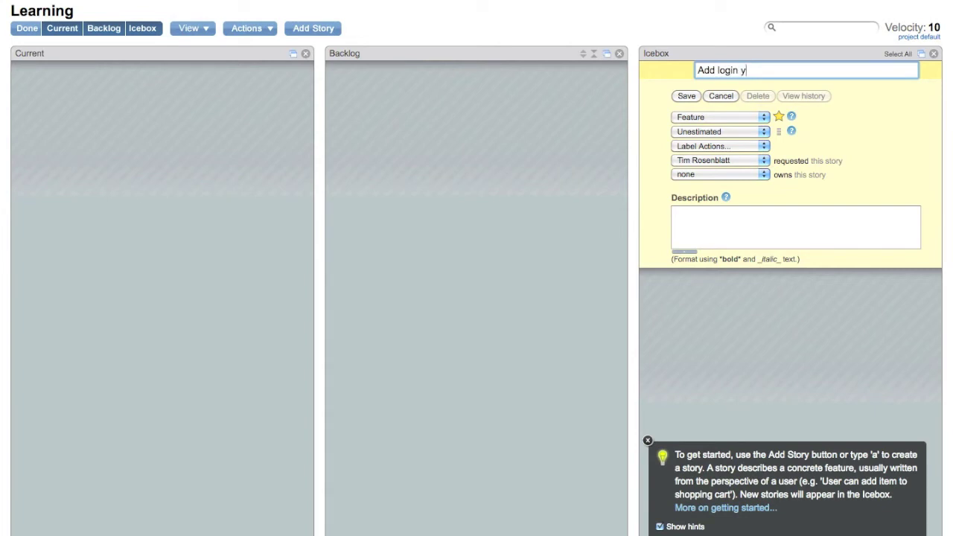
key("BackSpace")
type("system")
Describe it as 'I want users to be able to log in with an email address and a password'
left_click(769, 237)
type("I")
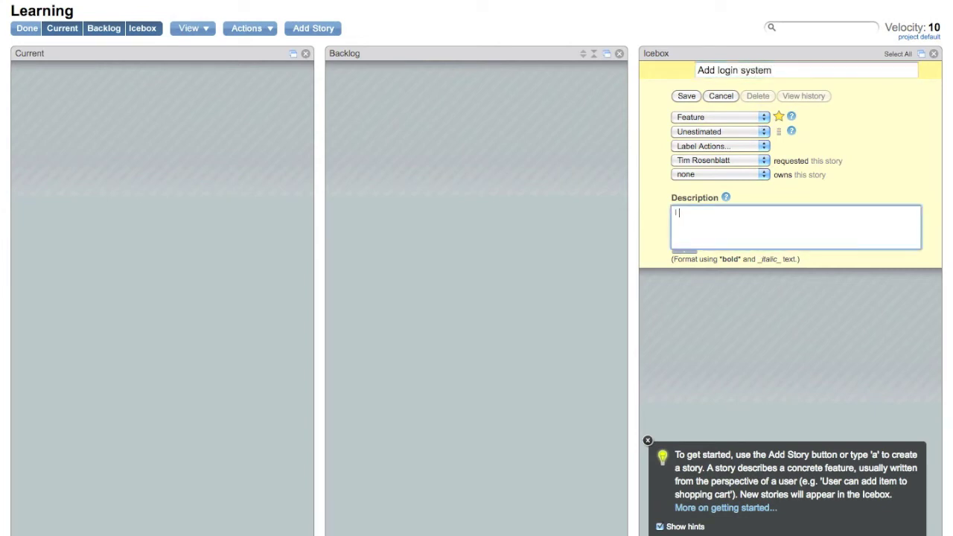
type(" want users to be able to log ")
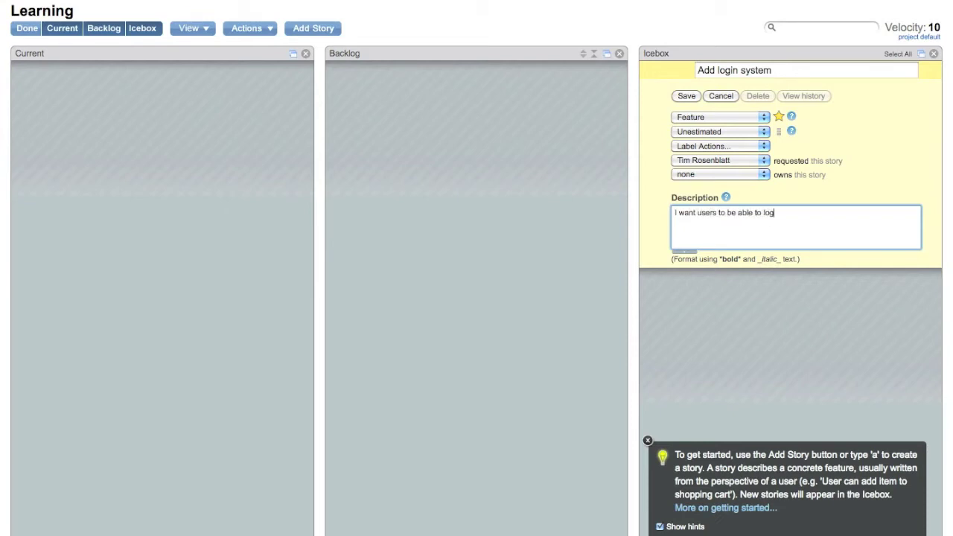
type("in with an email address and a pas")
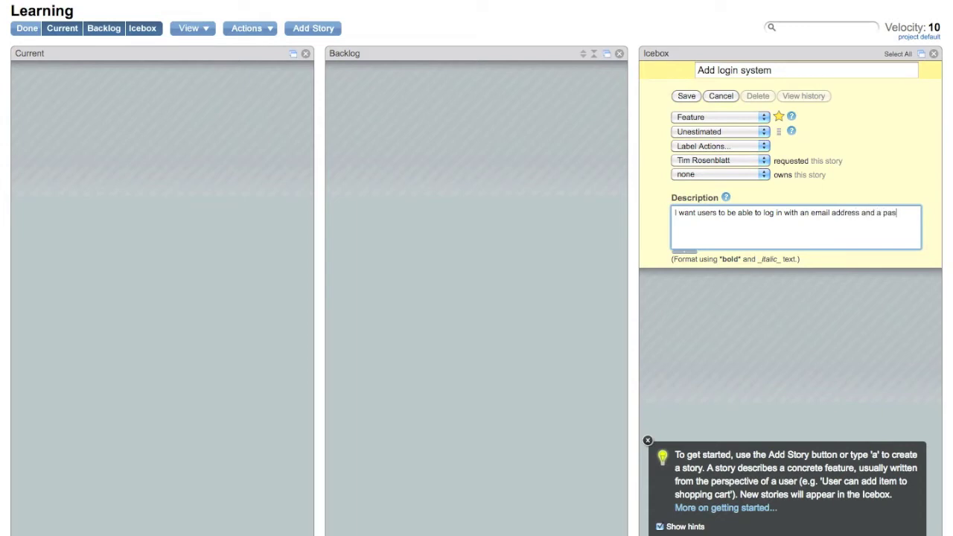
type("swro")
key("BackSpace")
key("BackSpace")
type("ord")
Save the Add login system story, expand its details, and leave the estimate Unestimated
left_click(686, 97)
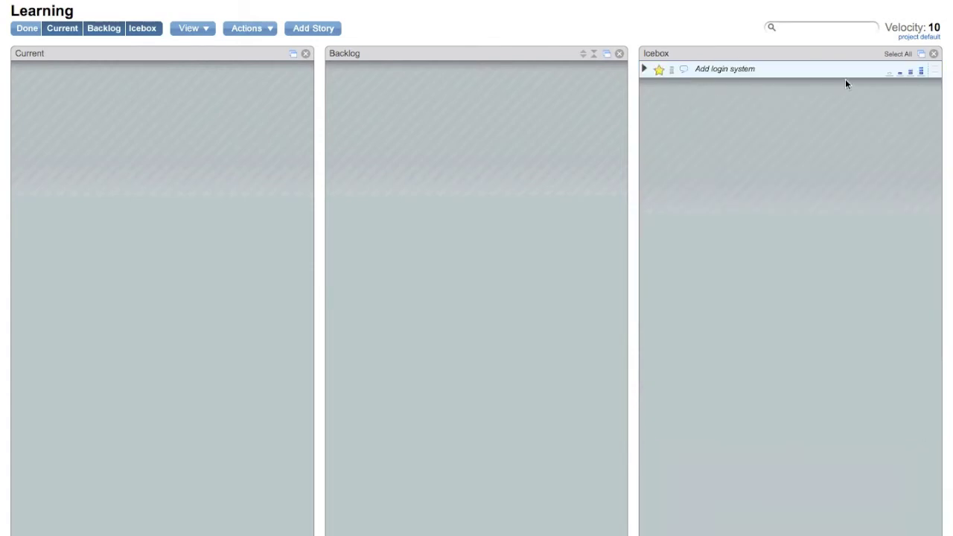
left_click(644, 70)
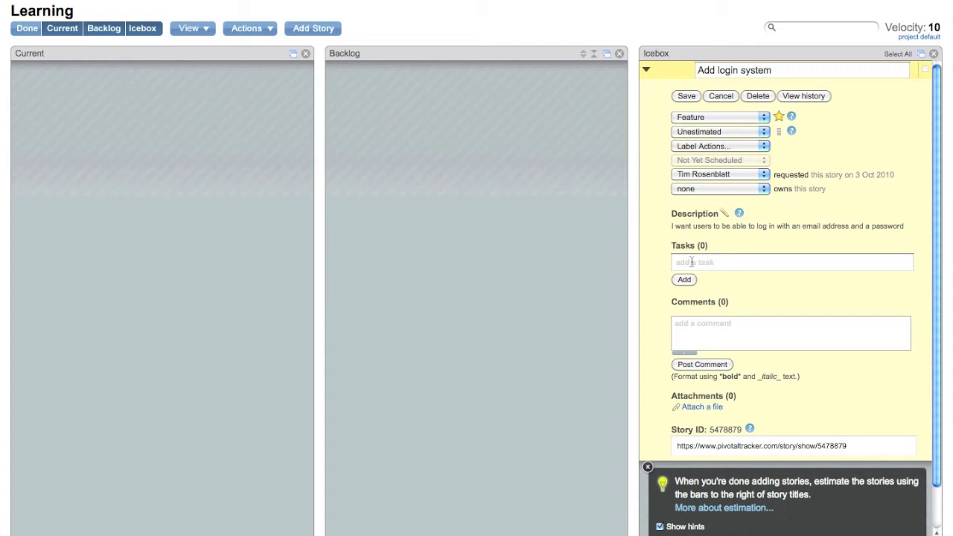
left_click(715, 132)
left_click(717, 131)
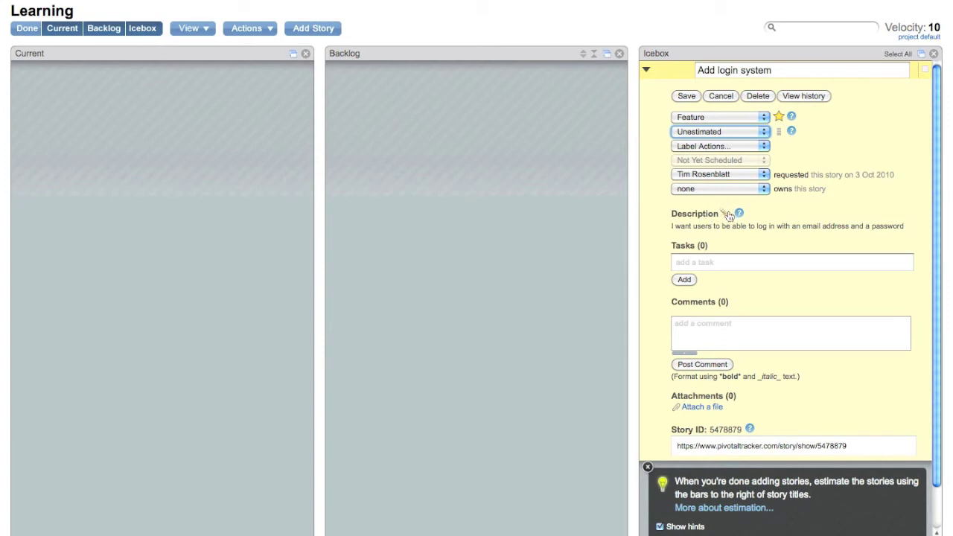
Post the comment 'I also want them to verify accounts via email', then collapse the story
left_click(706, 326)
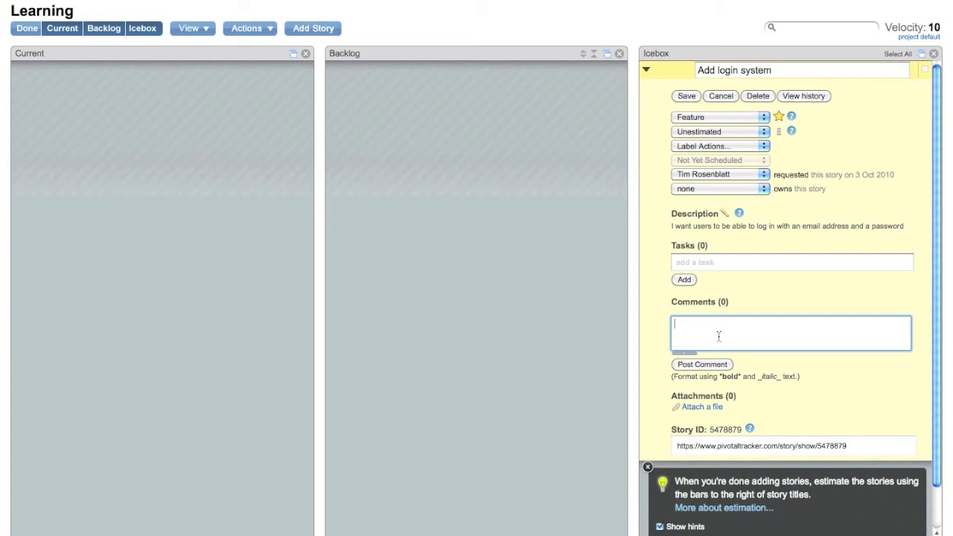
type("I also want them to recover")
key("alt+BackSpace")
type("verify accounts via email")
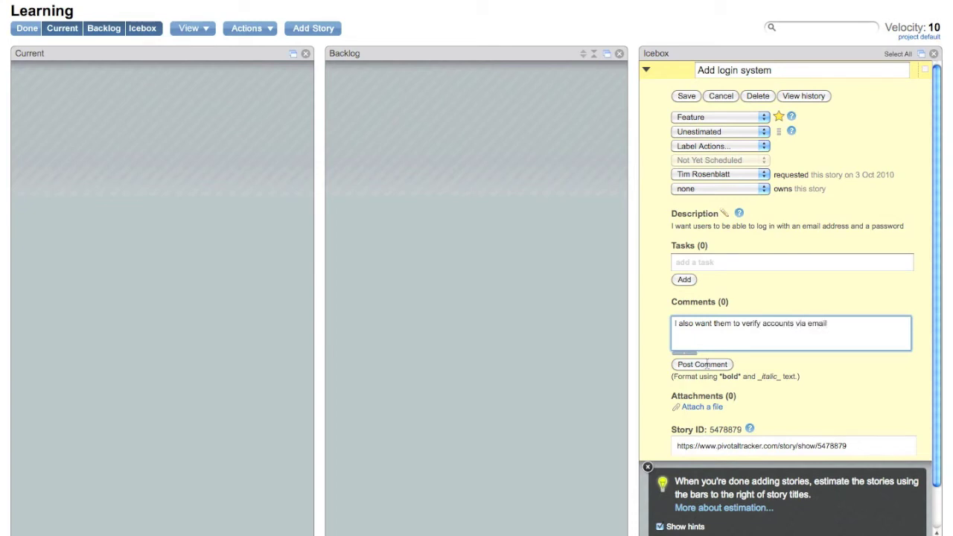
left_click(707, 363)
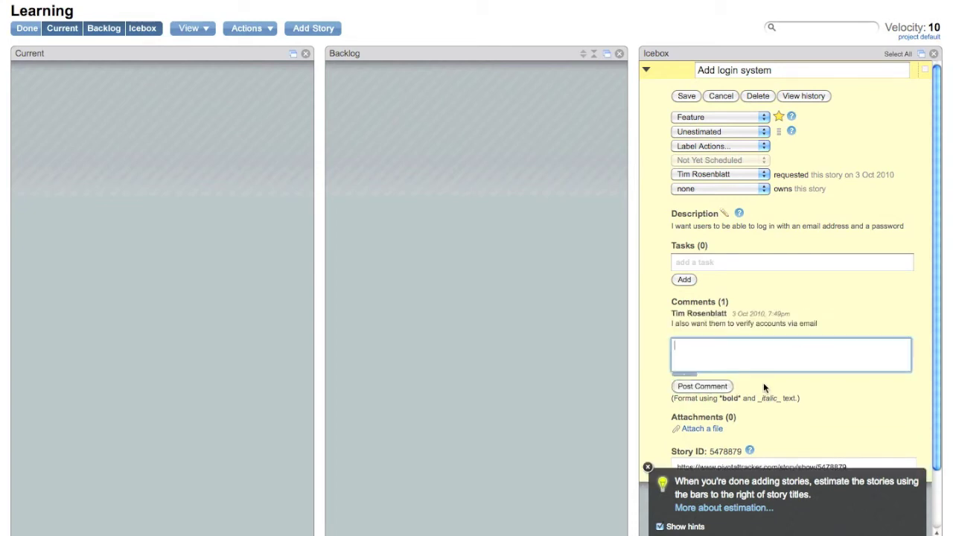
left_click(647, 72)
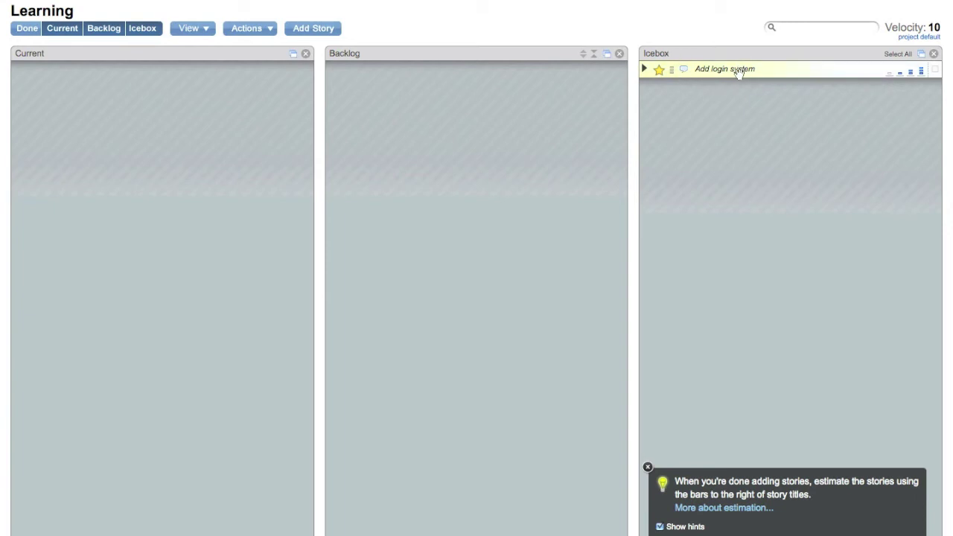
Drag Add login system into Current, hide the Backlog panel, and begin another new story
left_click_drag(737, 70, 185, 159)
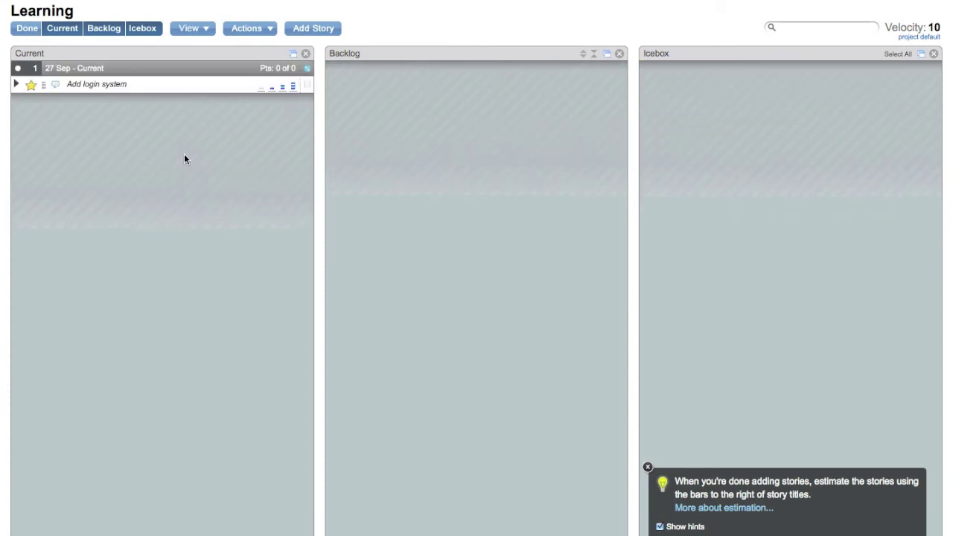
left_click(619, 53)
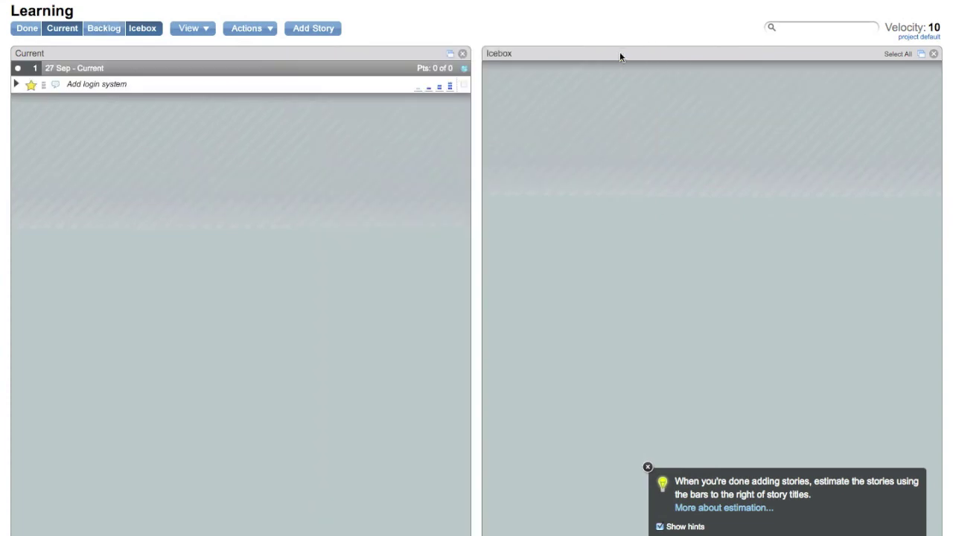
left_click(209, 29)
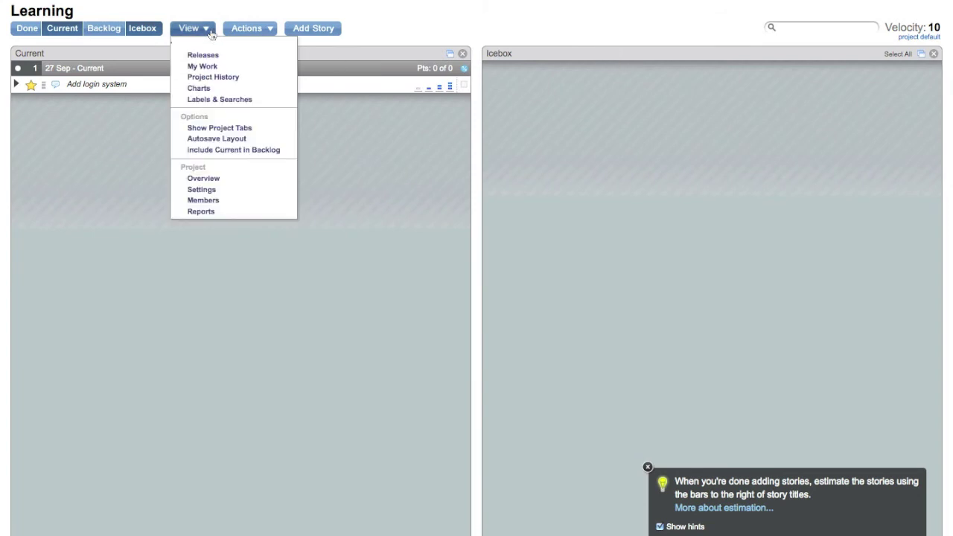
left_click(220, 150)
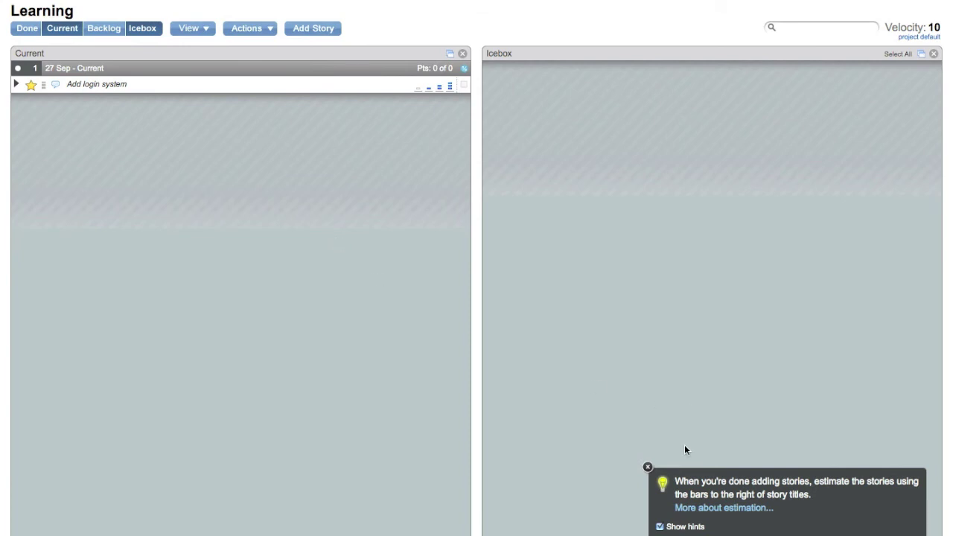
left_click(319, 30)
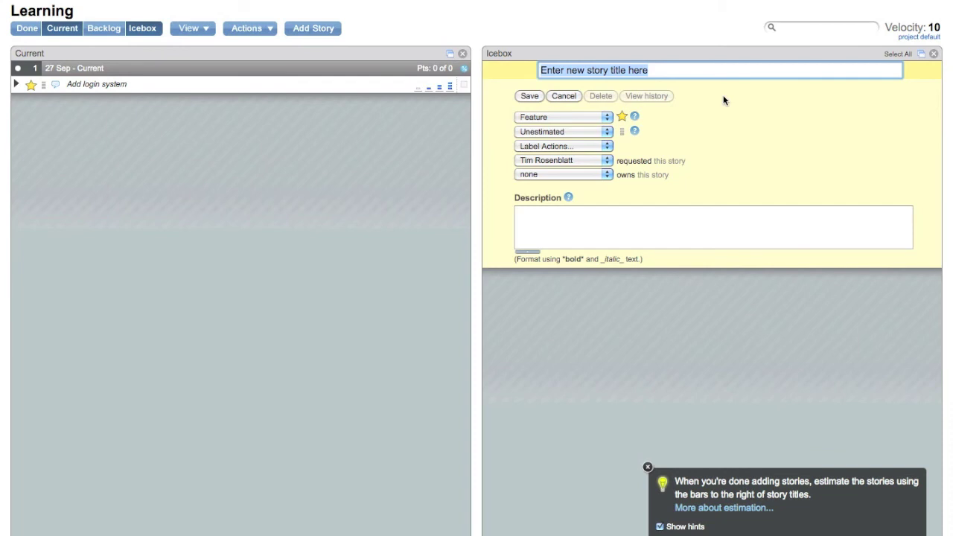
Title the new story 'Check access logs for 404 pages'
type("Chec")
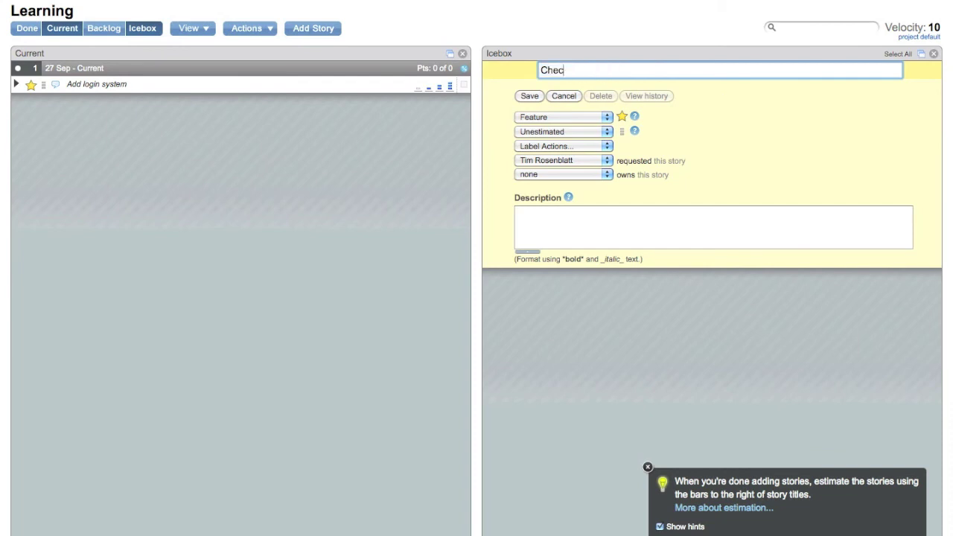
type("k access logs for errro")
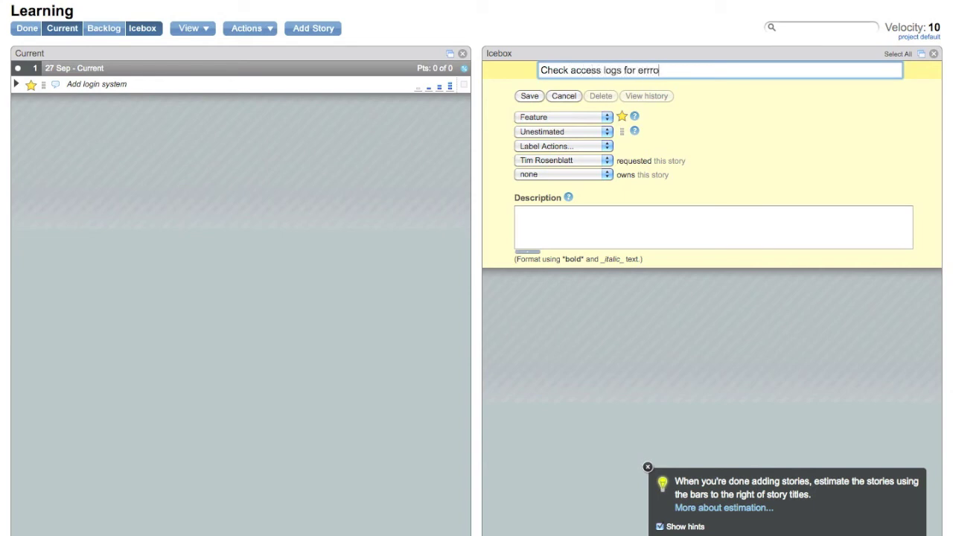
key("BackSpace")
key("BackSpace")
key("BackSpace")
key("BackSpace")
key("BackSpace")
type("404 pages")
Add the description 'Make sure people aren't getting 404s.' and save the story
left_click(598, 243)
type("M")
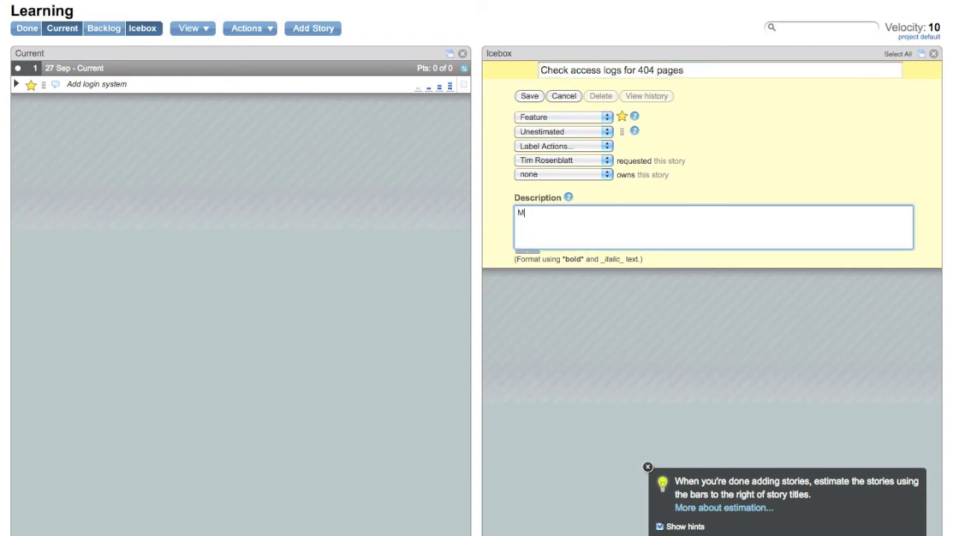
type("ake sure people aren't getting 404s.")
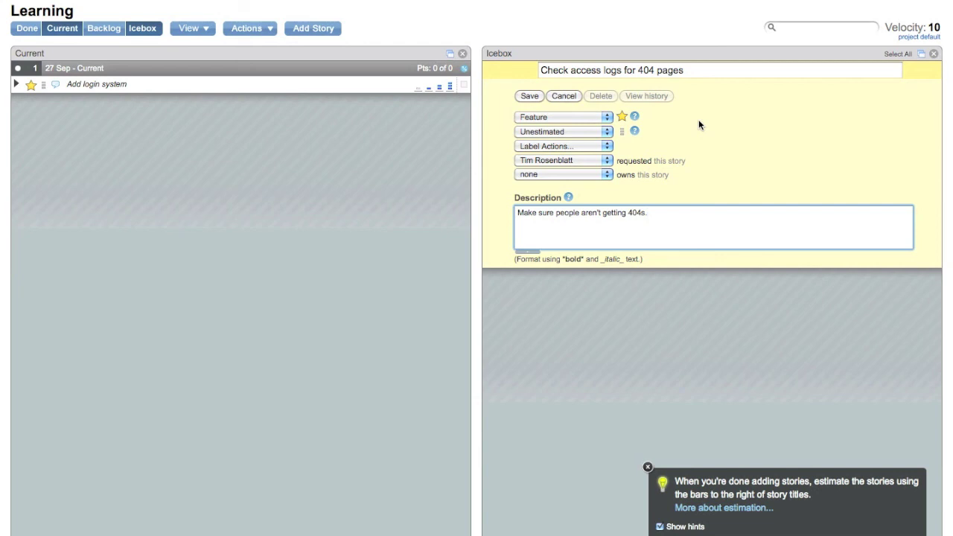
left_click(528, 96)
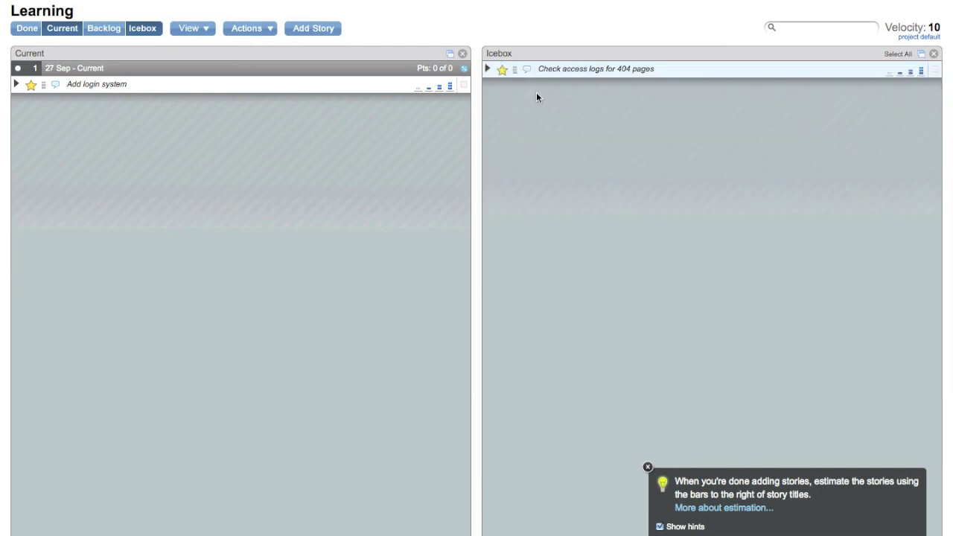